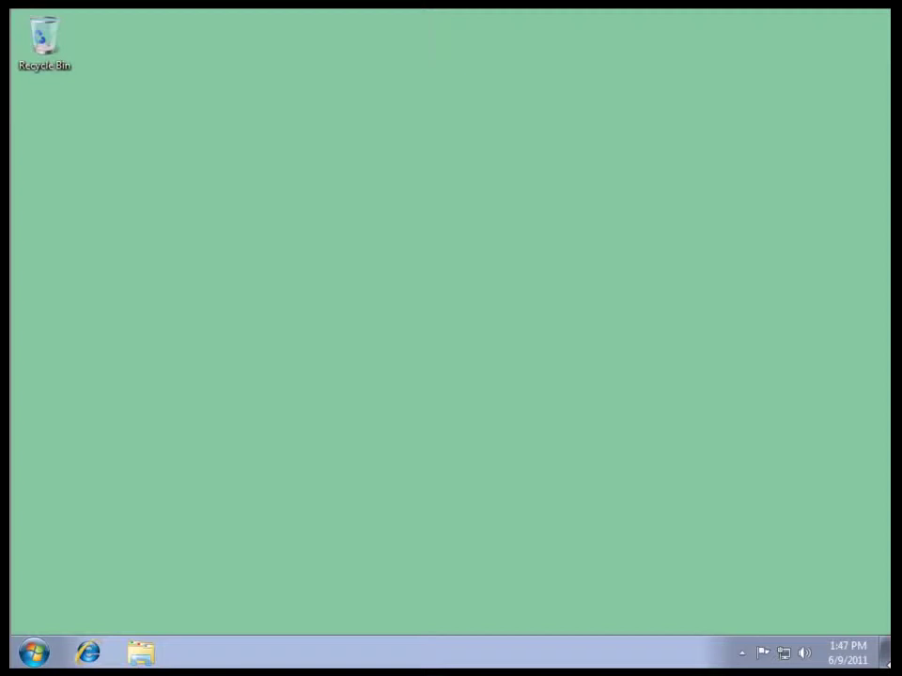
# Step: Run the installer from CD Drive (D:) in Computer, keeping English as the setup language
pyautogui.click(34, 651)
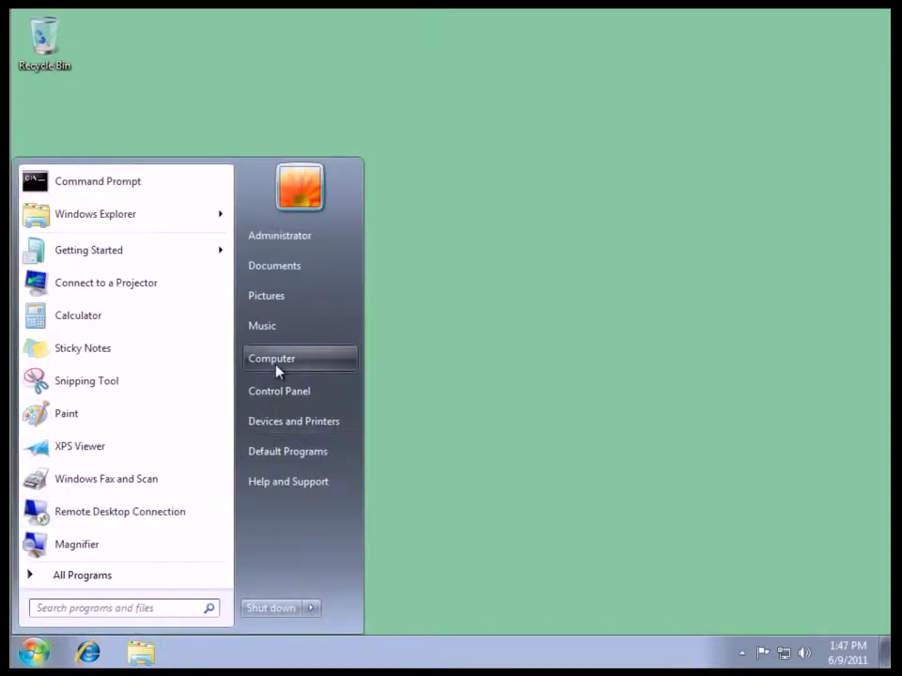
pyautogui.click(276, 371)
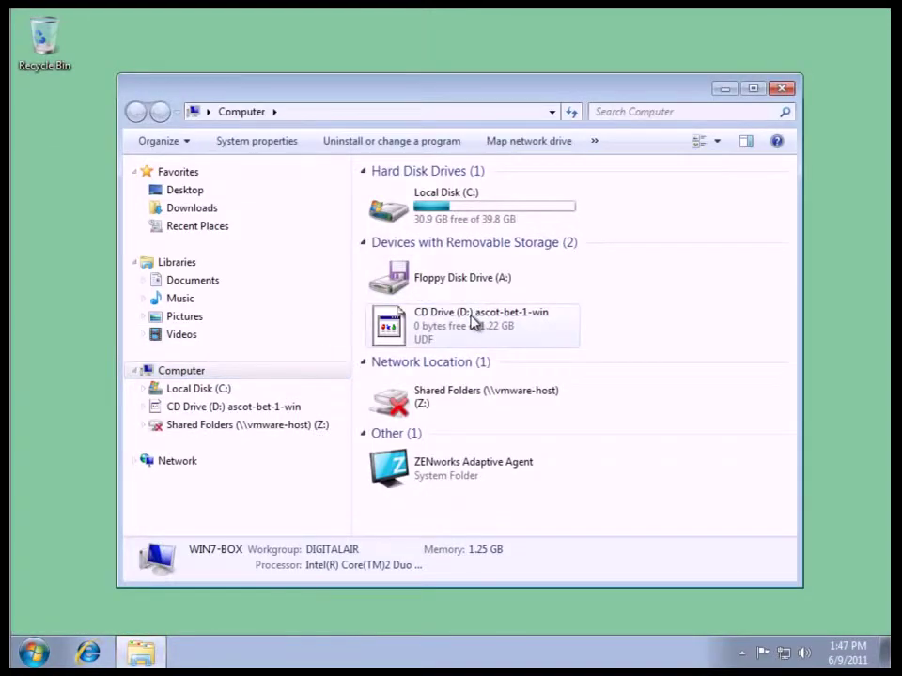
pyautogui.click(473, 322)
pyautogui.doubleClick(474, 322)
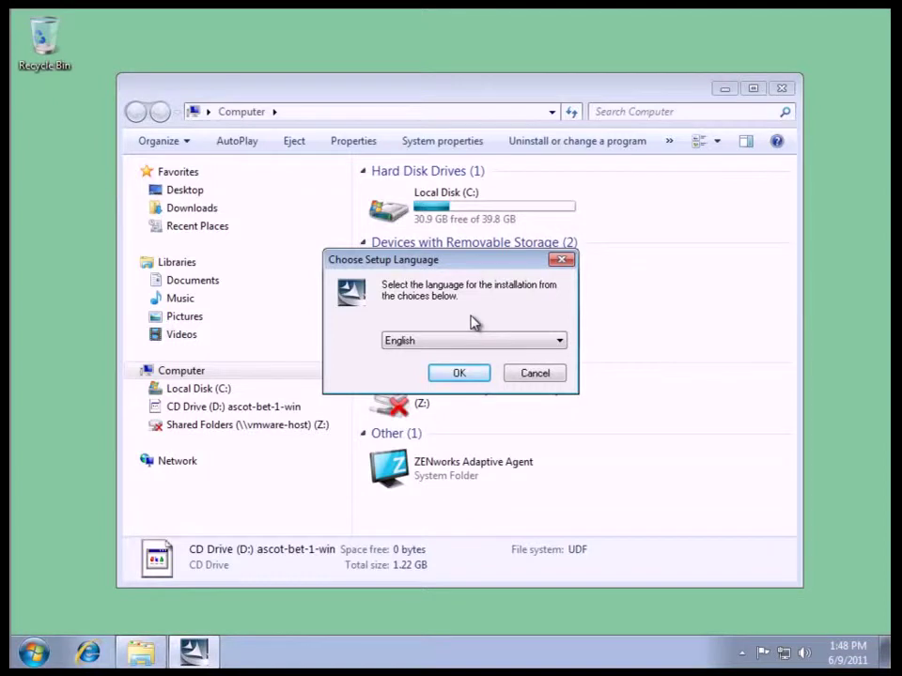
pyautogui.click(458, 376)
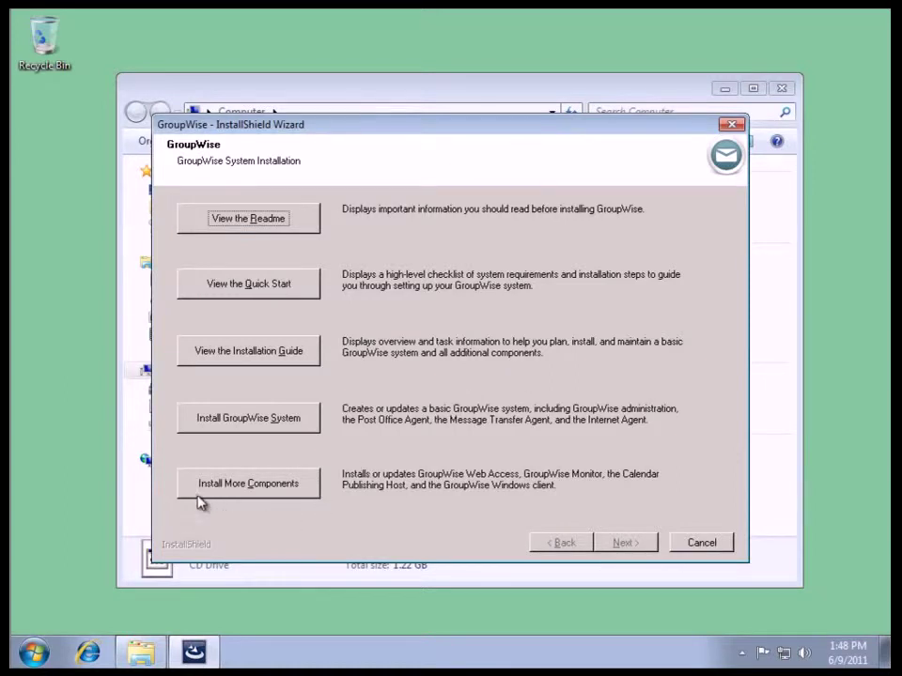
# Step: Start the GroupWise Windows client installation in English with the Custom setup type
pyautogui.click(303, 487)
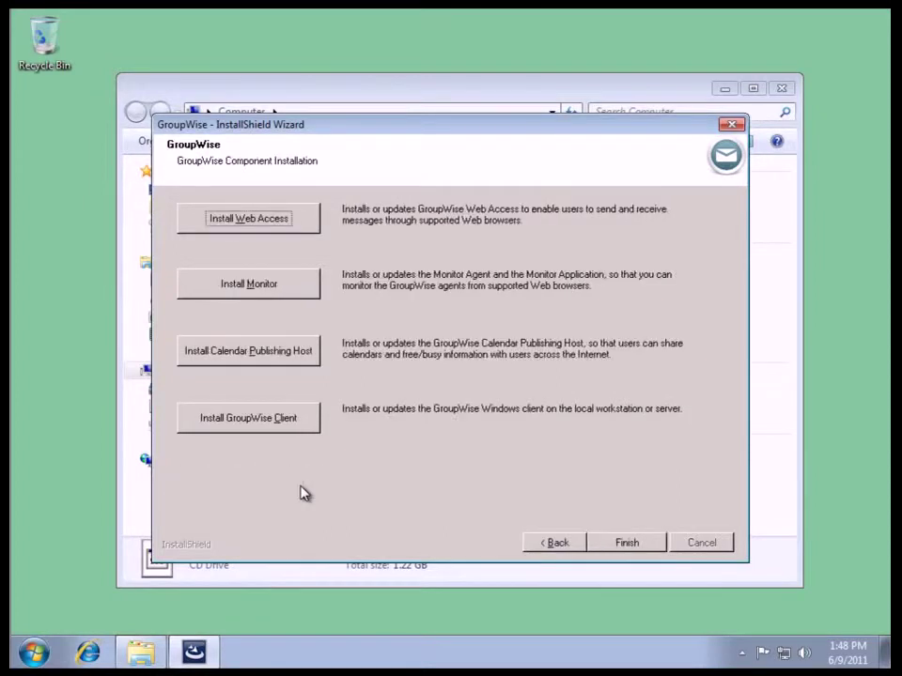
pyautogui.click(234, 426)
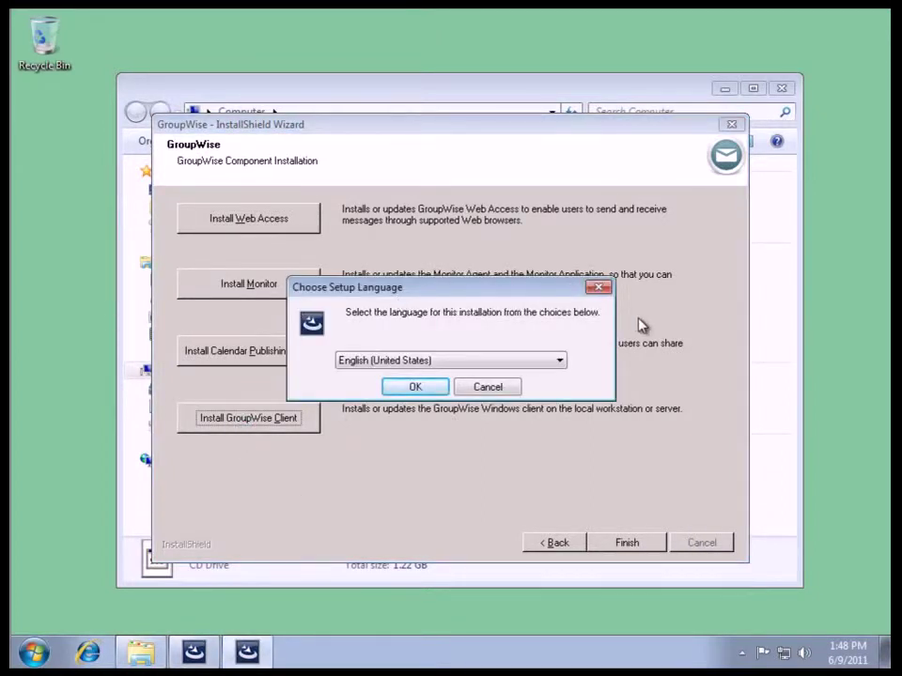
pyautogui.click(427, 391)
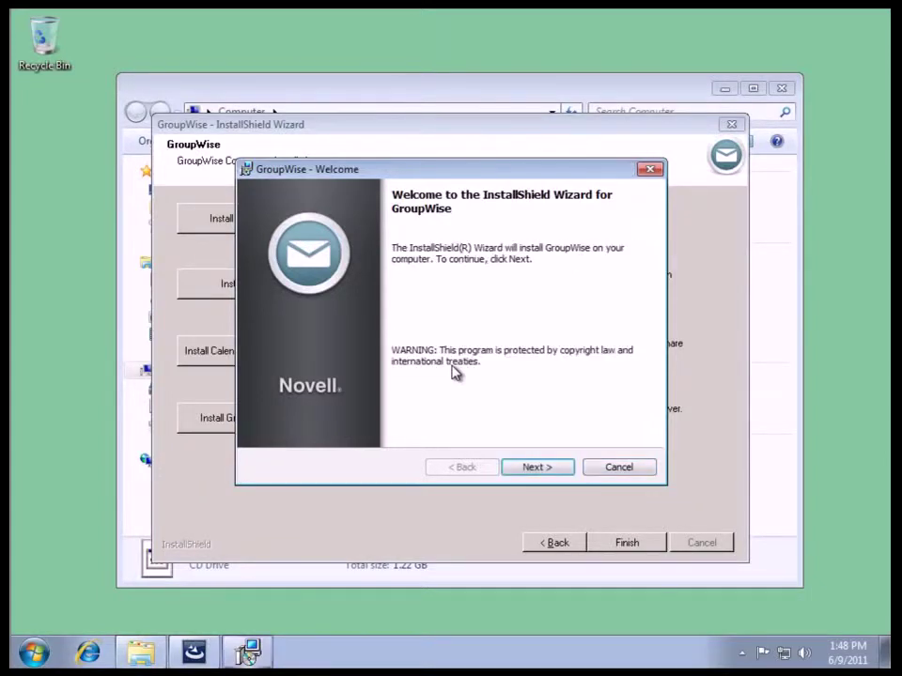
pyautogui.click(537, 468)
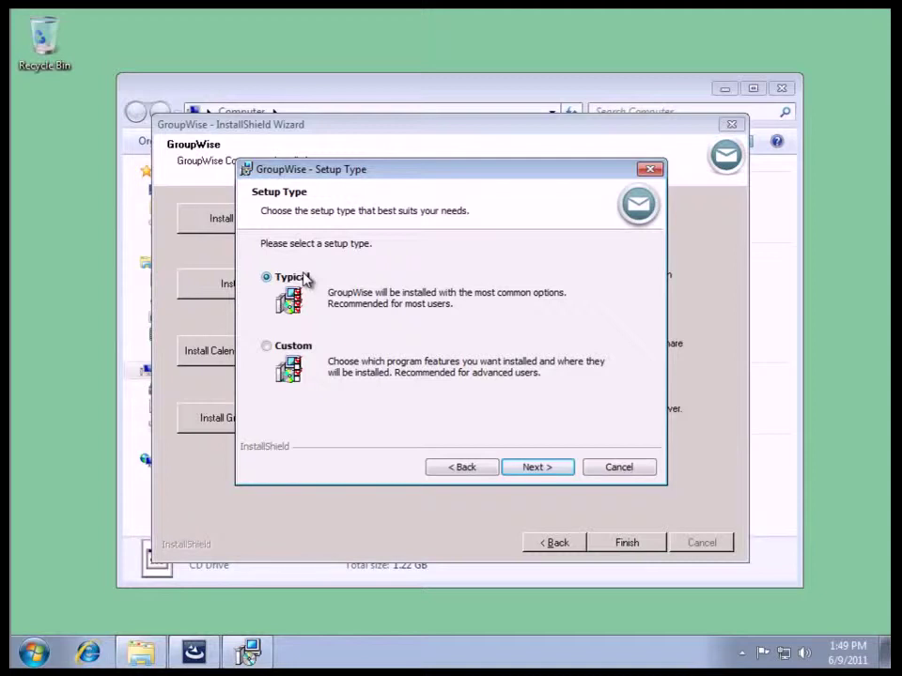
pyautogui.click(269, 345)
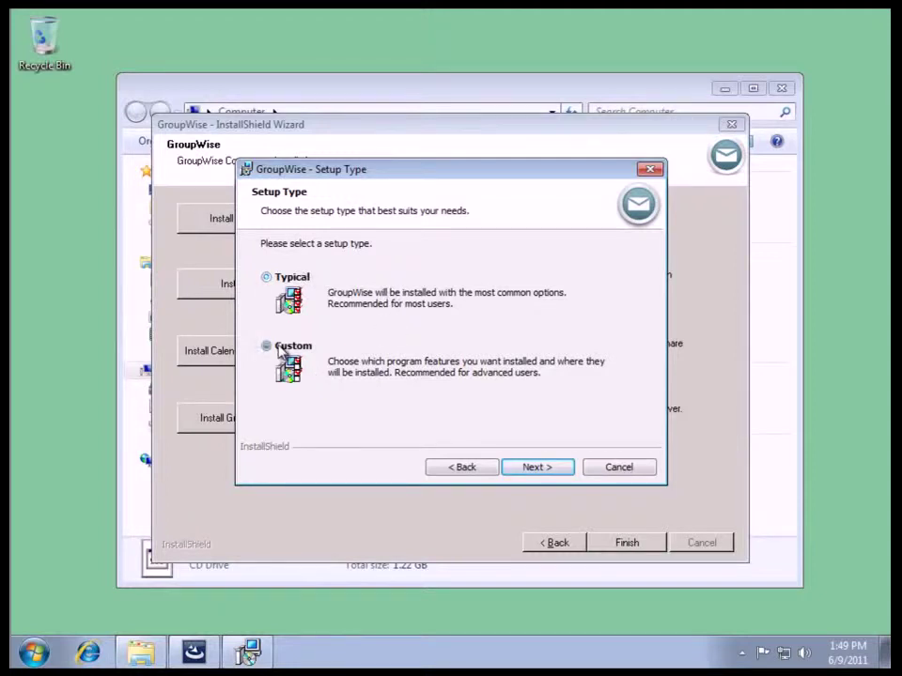
pyautogui.click(542, 468)
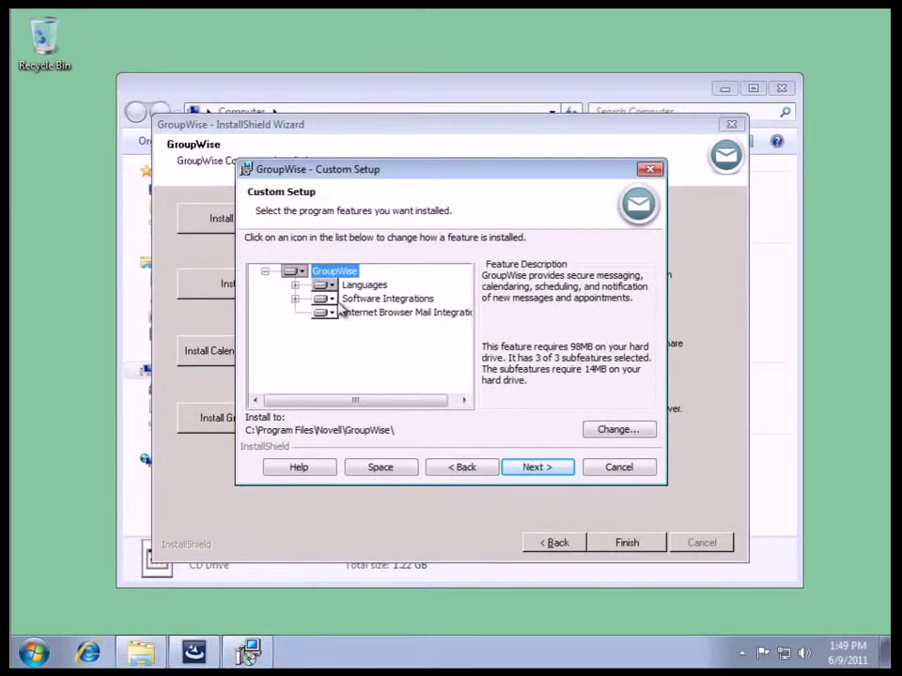
# Step: Review the Languages and Software Integrations features, keep all selected, and continue
pyautogui.click(295, 285)
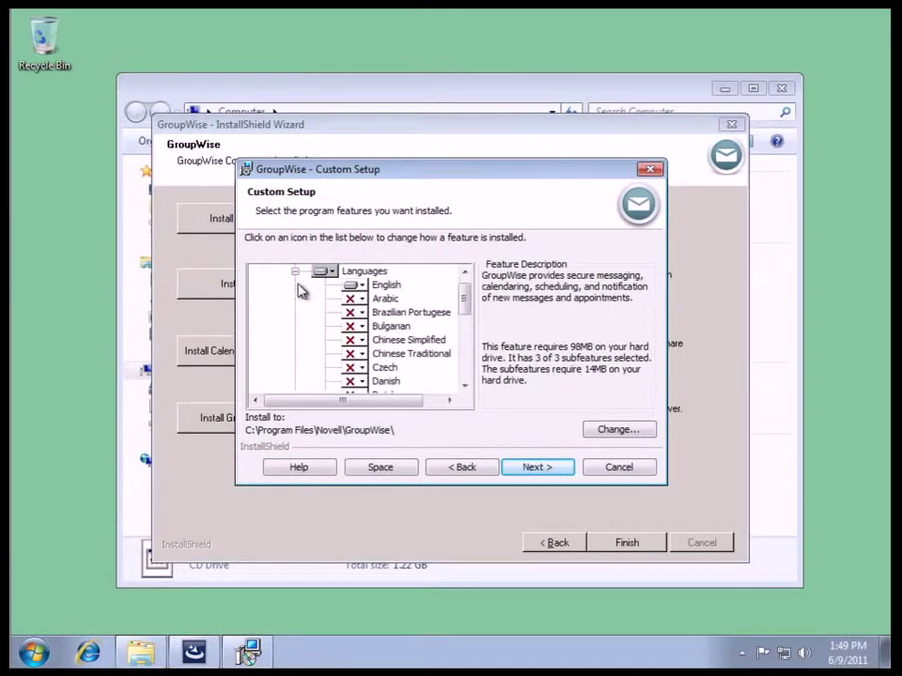
pyautogui.click(295, 272)
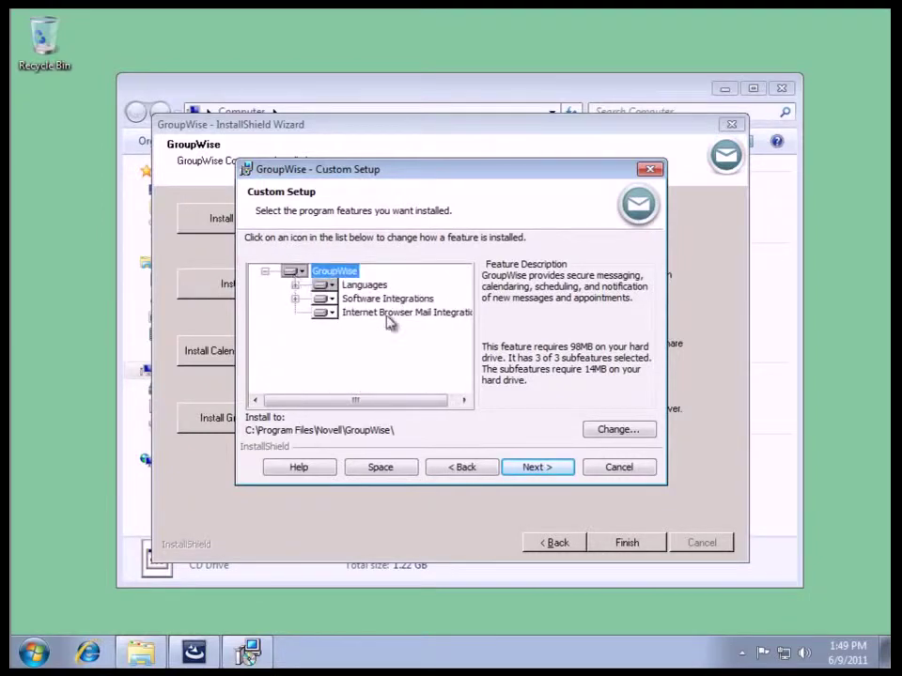
pyautogui.click(295, 299)
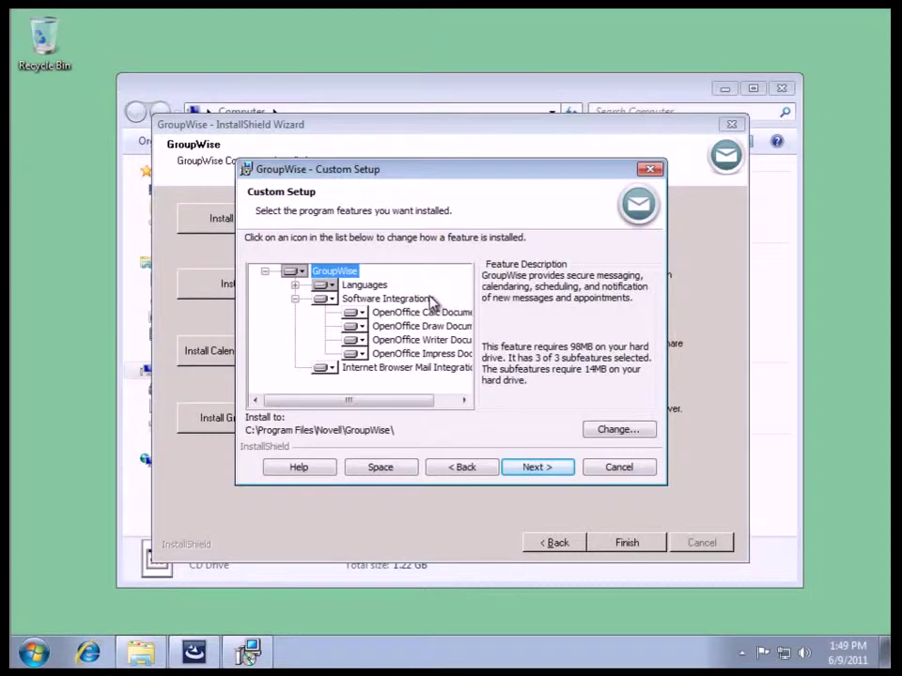
pyautogui.click(295, 299)
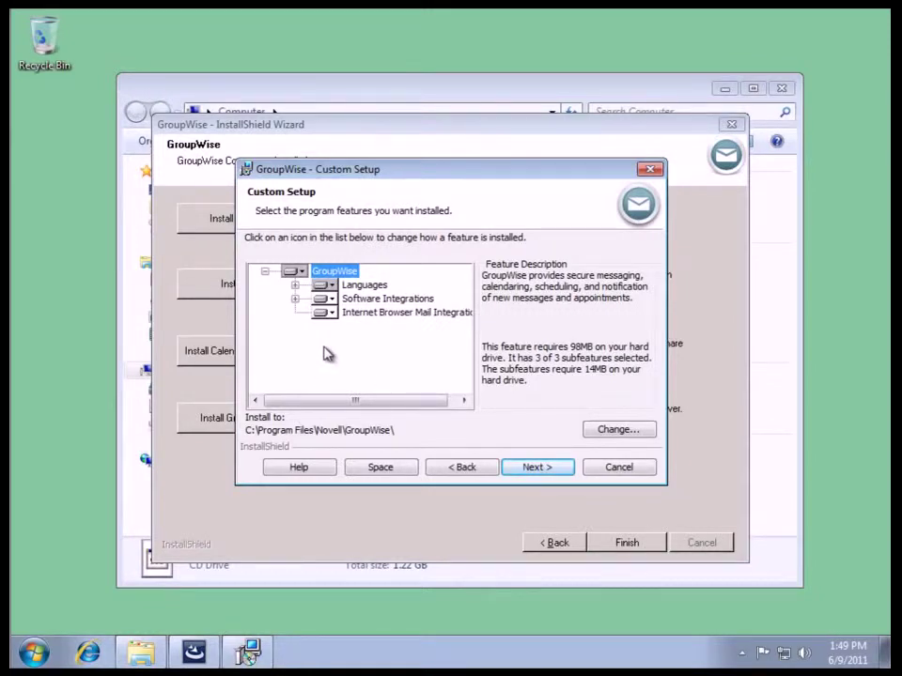
pyautogui.click(552, 477)
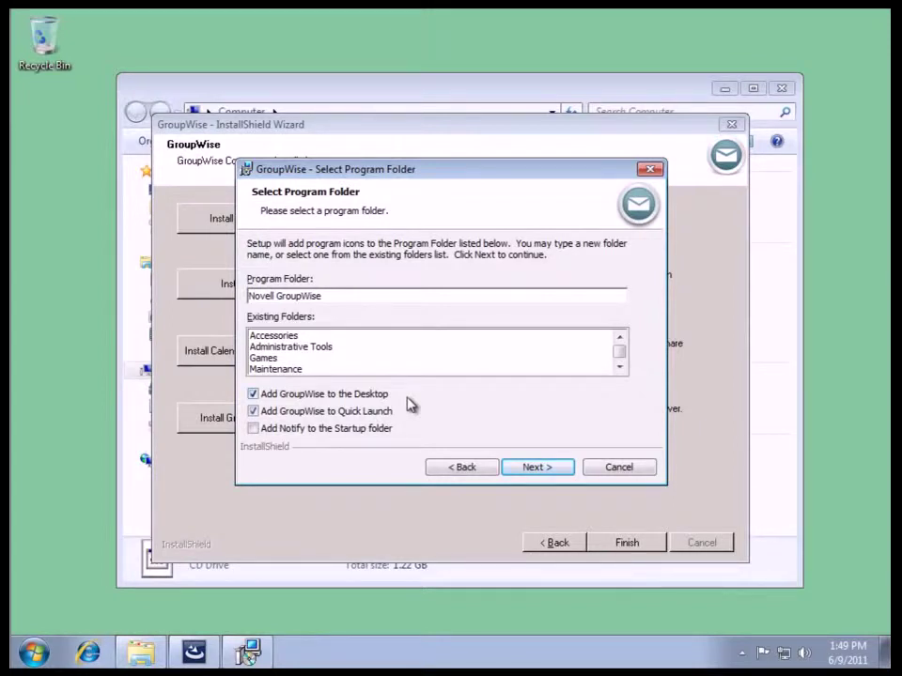
# Step: Accept the Novell GroupWise program folder and shortcuts, then run the installation to completion
pyautogui.click(551, 469)
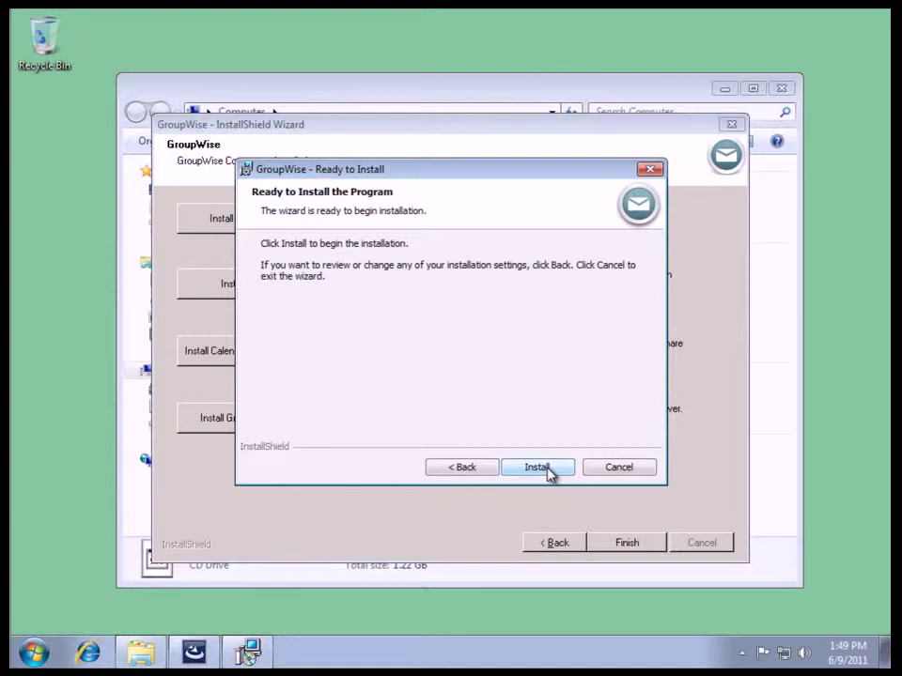
pyautogui.click(549, 473)
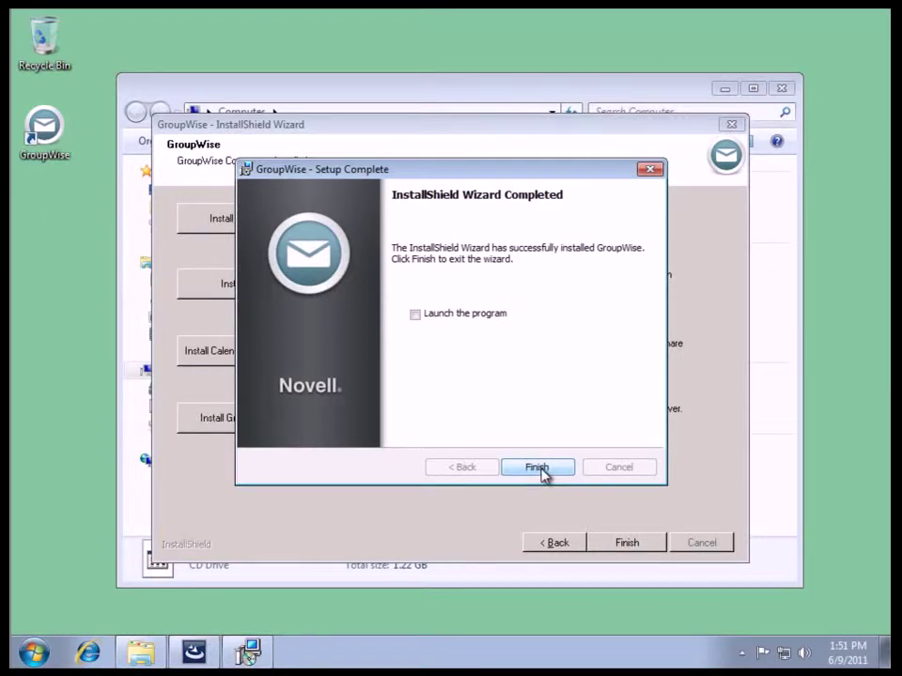
# Step: Finish the client setup, exit the installer and close the Computer window
pyautogui.click(540, 470)
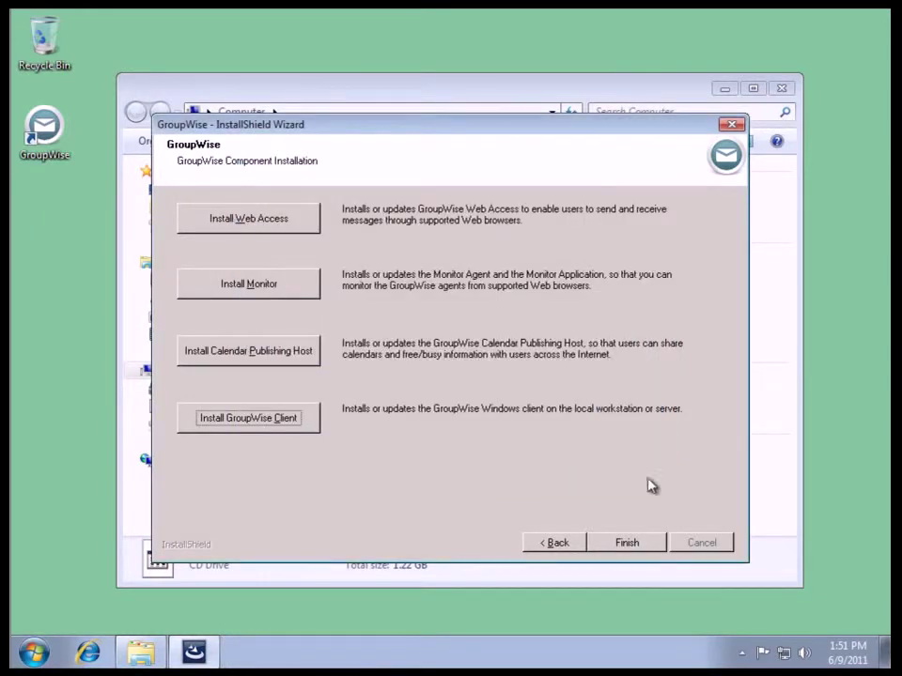
pyautogui.click(623, 543)
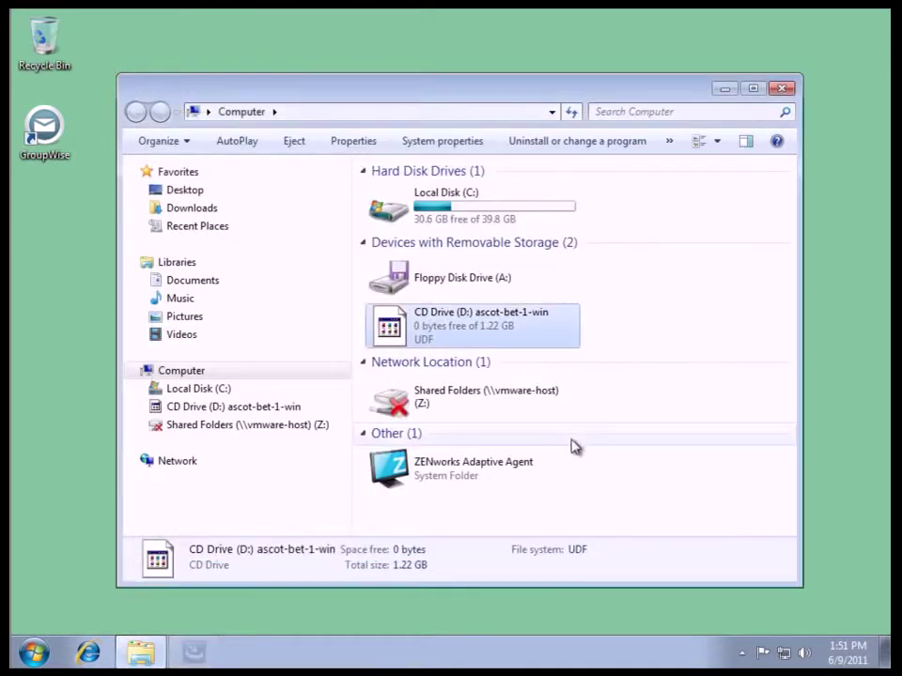
pyautogui.click(783, 89)
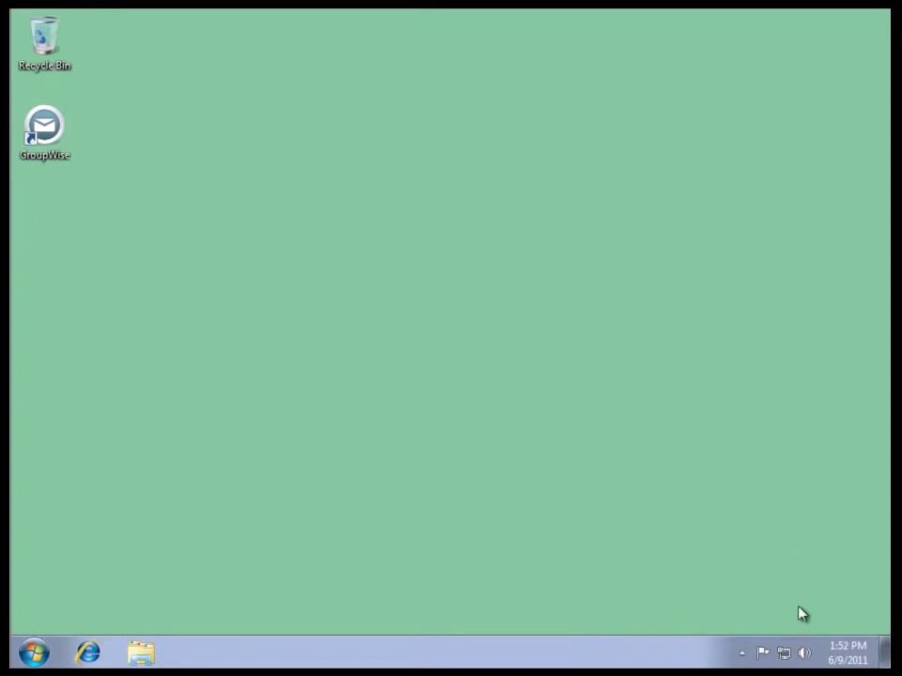
# Step: Append /@u-? to the GroupWise shortcut's Target in its Properties and apply it
pyautogui.rightClick(37, 141)
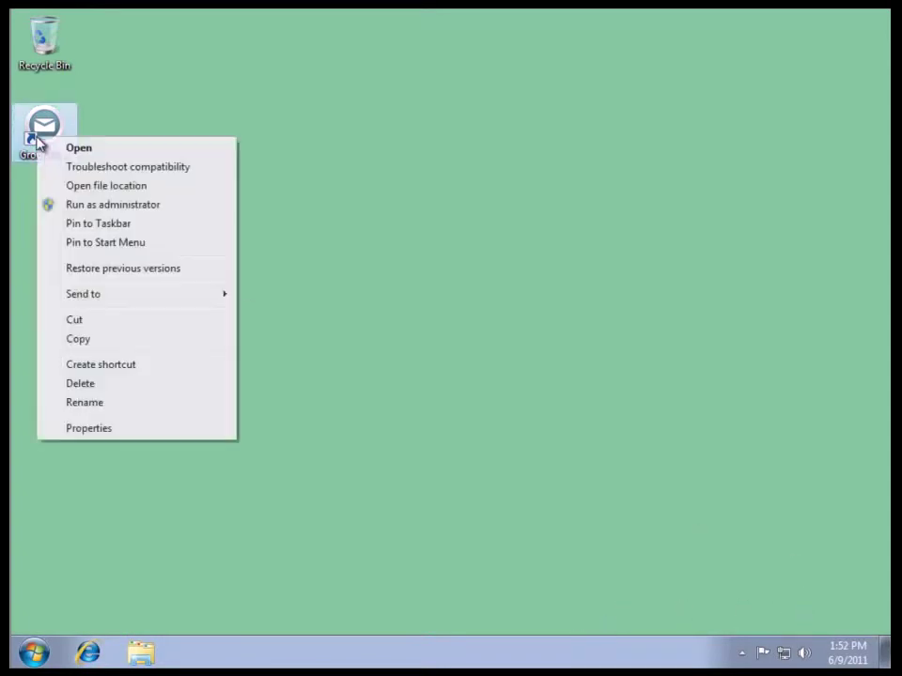
pyautogui.click(196, 431)
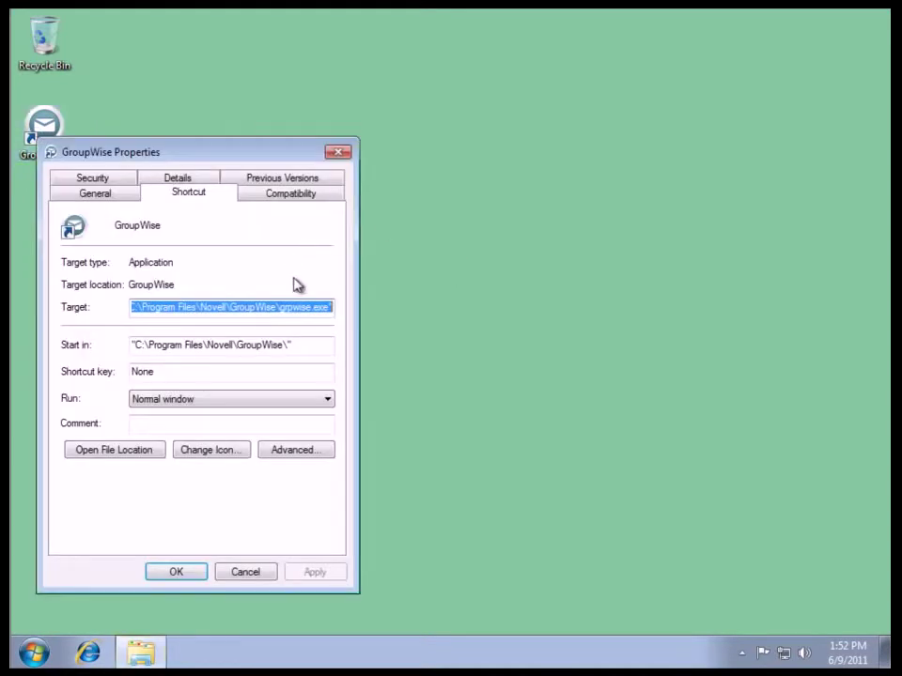
pyautogui.click(300, 300)
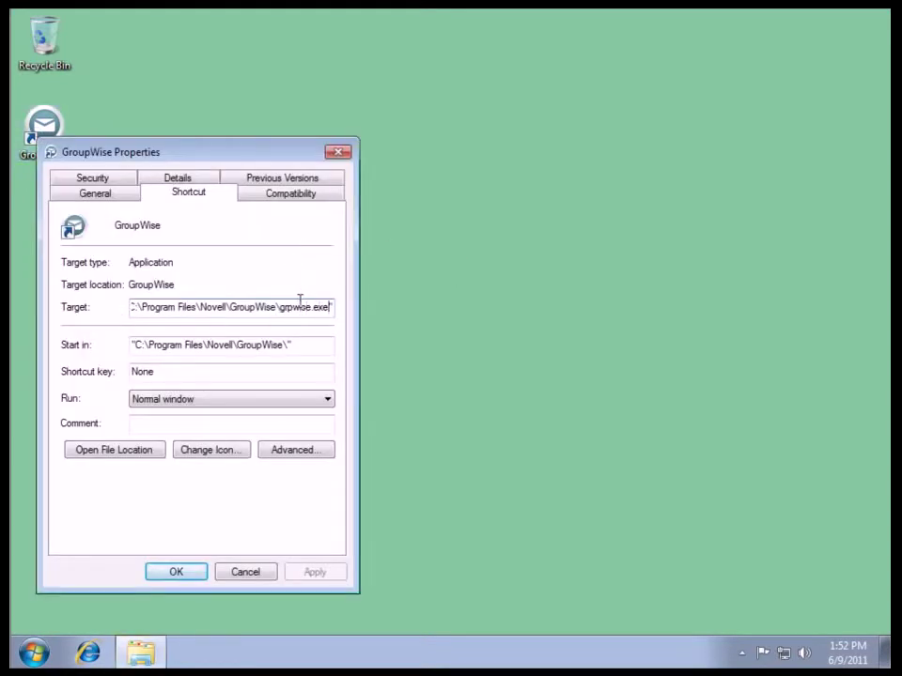
pyautogui.write('/@u')
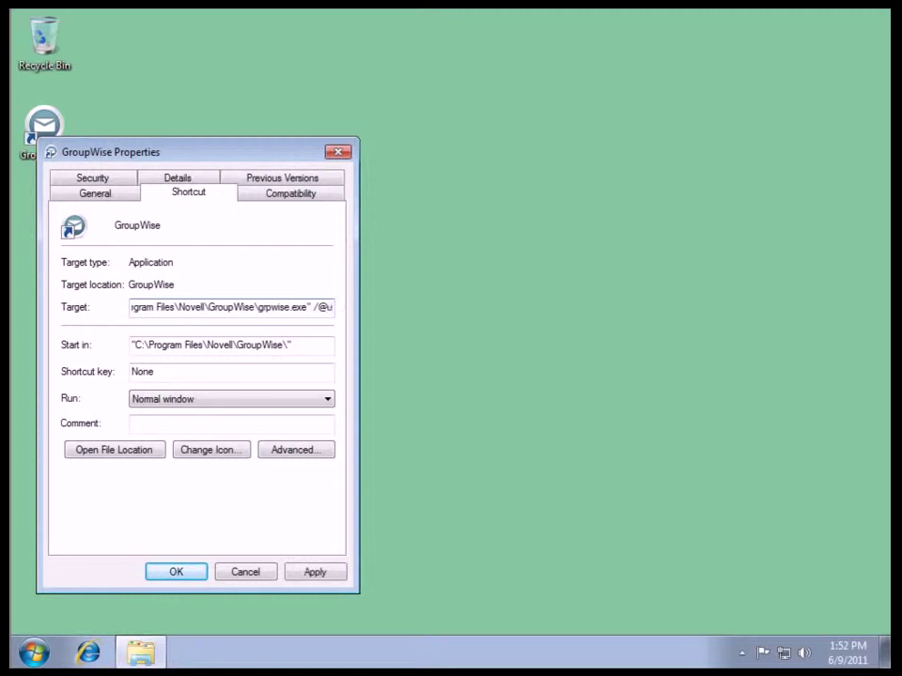
pyautogui.write('-?')
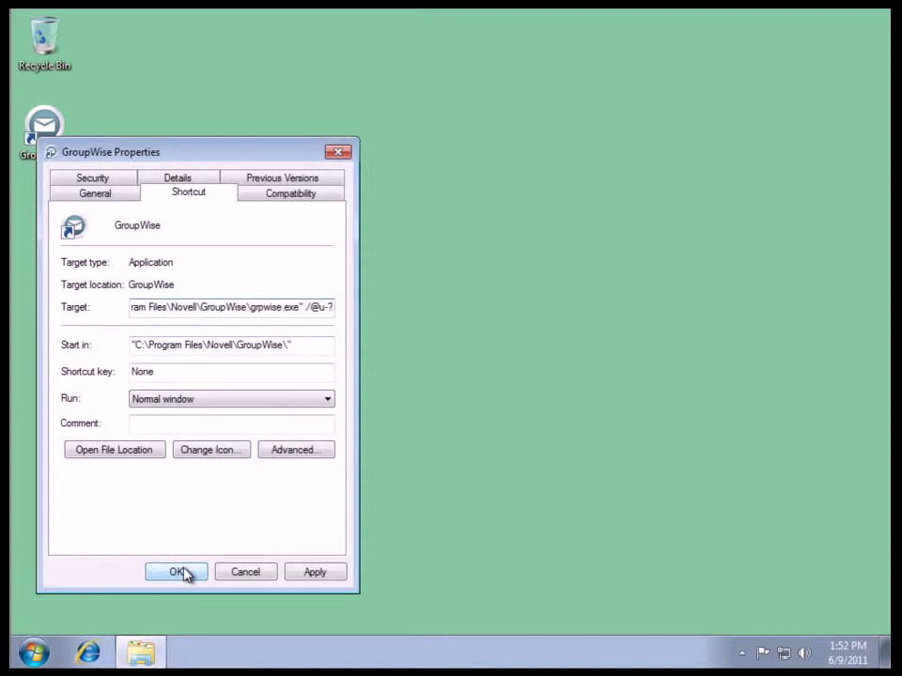
pyautogui.click(179, 572)
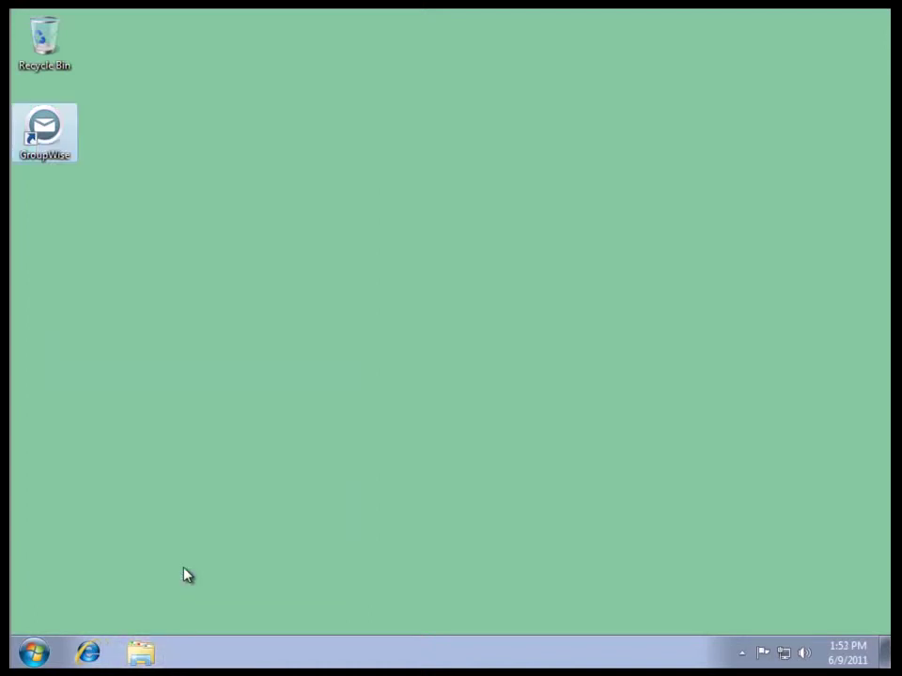
# Step: Launch GroupWise and log in with the user ID, password and server address 172.17.6.23
pyautogui.doubleClick(43, 140)
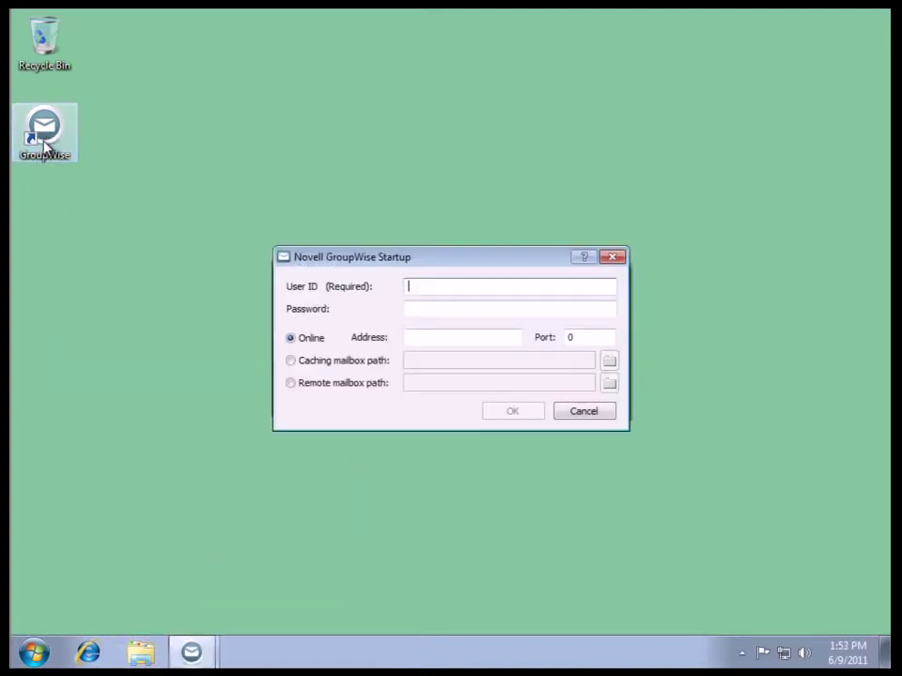
pyautogui.click(477, 285)
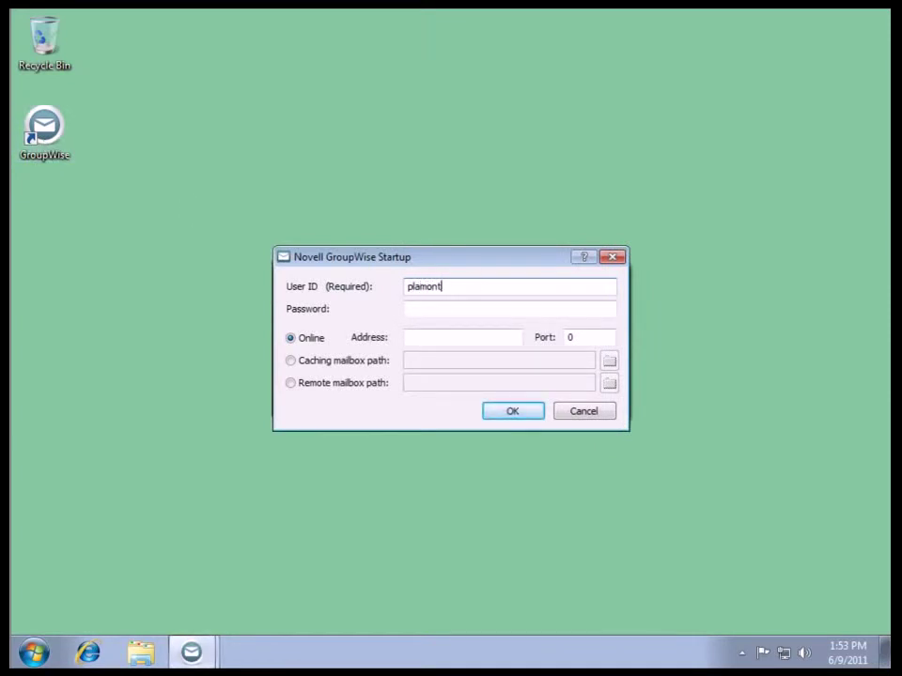
pyautogui.click(518, 307)
pyautogui.write('*********')
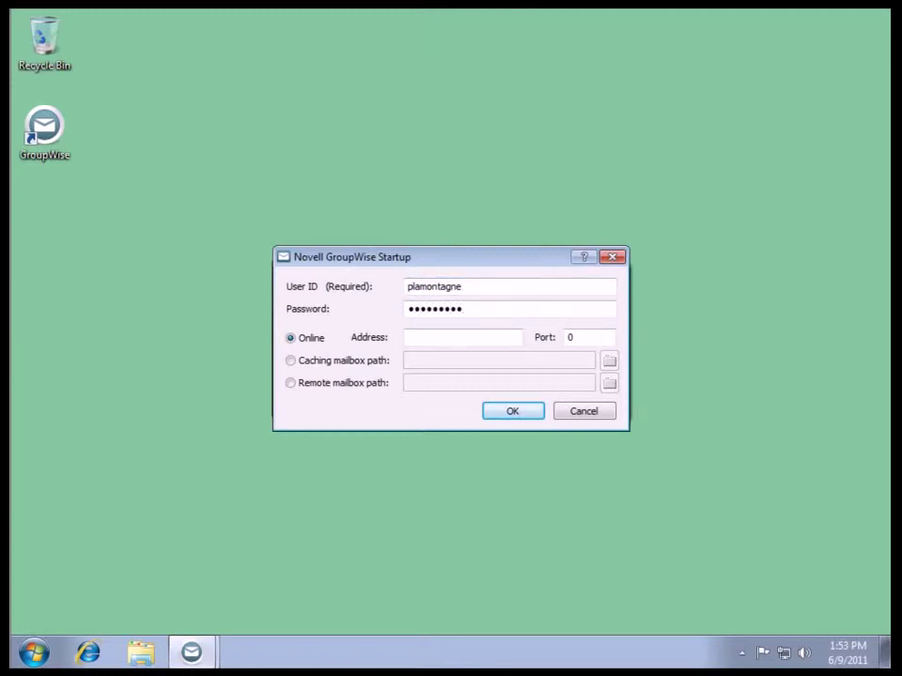
pyautogui.press('BackSpace')
pyautogui.press('BackSpace')
pyautogui.press('BackSpace')
pyautogui.press('BackSpace')
pyautogui.press('BackSpace')
pyautogui.press('BackSpace')
pyautogui.press('BackSpace')
pyautogui.press('BackSpace')
pyautogui.write('*******')
pyautogui.press('BackSpace')
pyautogui.press('BackSpace')
pyautogui.press('BackSpace')
pyautogui.press('BackSpace')
pyautogui.press('BackSpace')
pyautogui.press('BackSpace')
pyautogui.press('BackSpace')
pyautogui.press('BackSpace')
pyautogui.write('*********')
pyautogui.click(480, 331)
pyautogui.write('172.17.6')
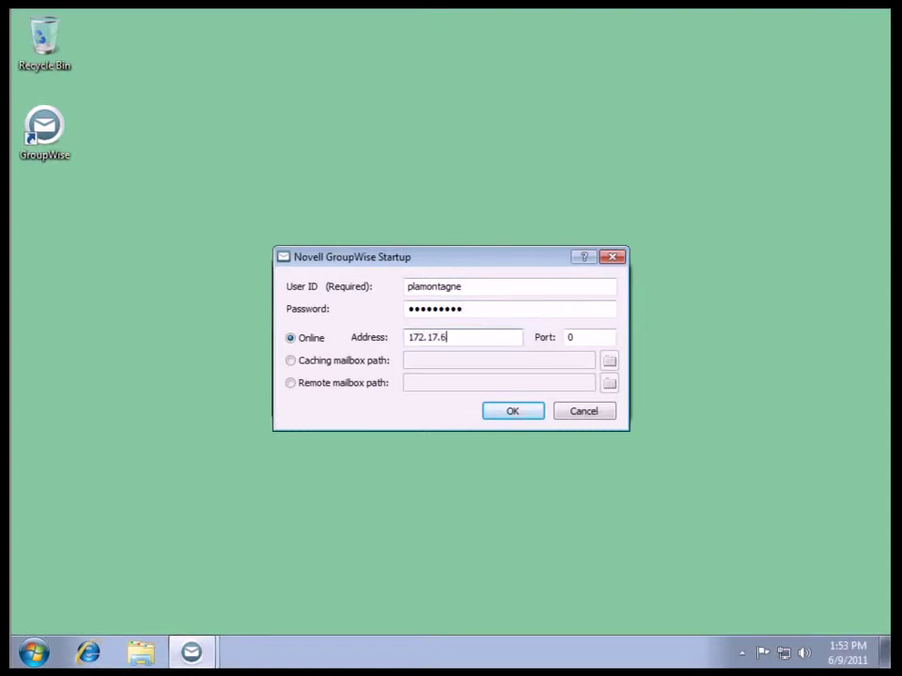
pyautogui.write('.23')
pyautogui.click(514, 414)
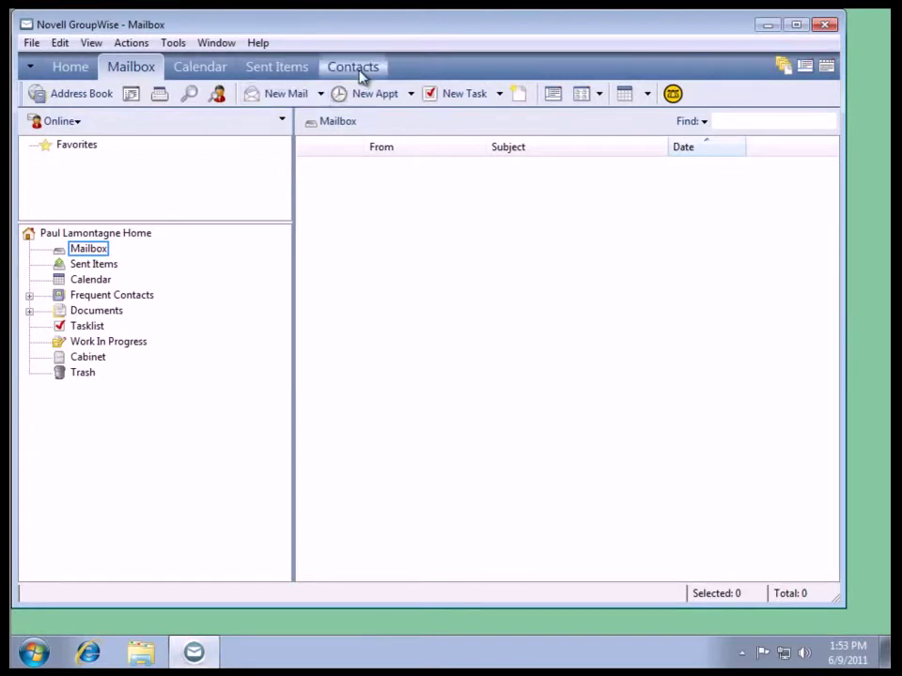
pyautogui.click(263, 44)
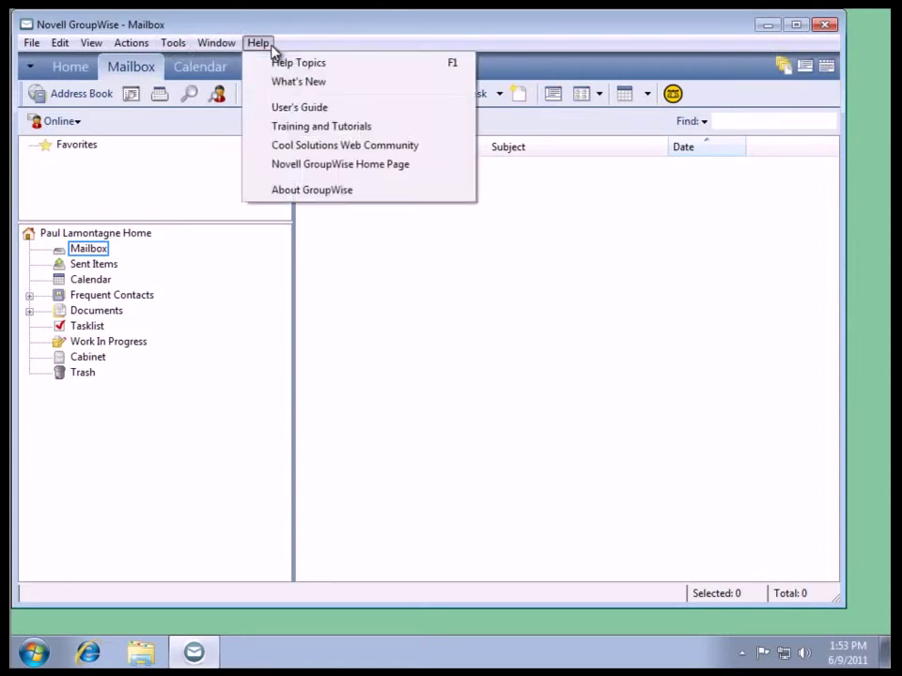
pyautogui.click(363, 191)
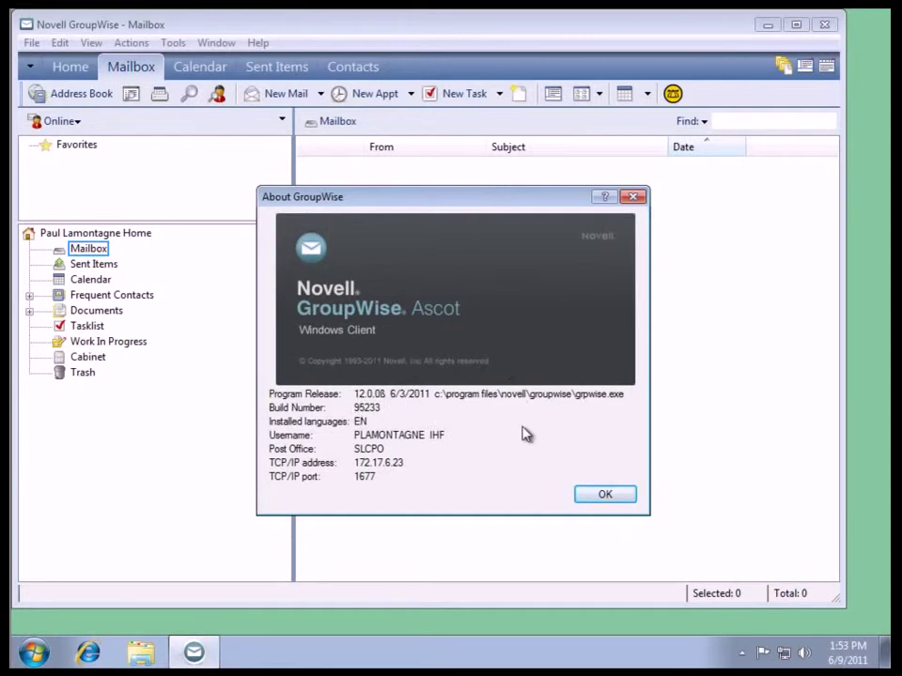
pyautogui.click(604, 495)
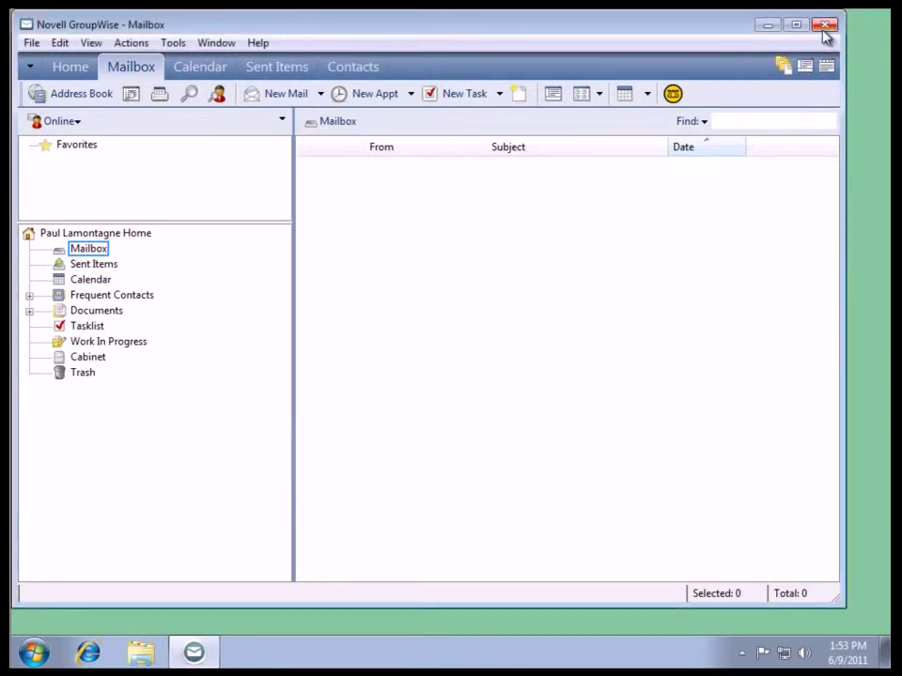
# Step: Start a new mail addressed to every address book user except yourself
pyautogui.click(293, 97)
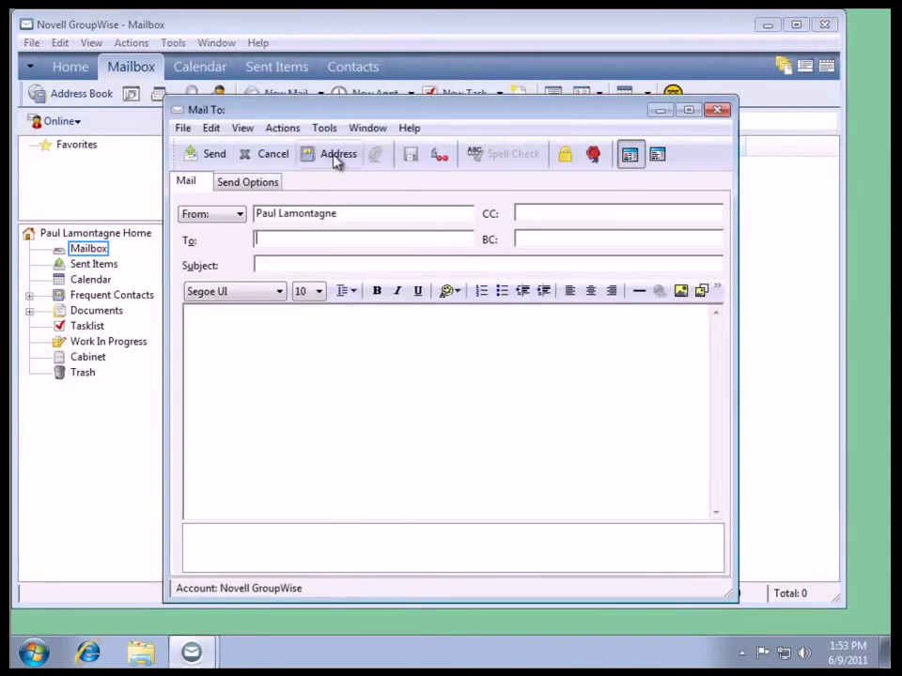
pyautogui.click(340, 158)
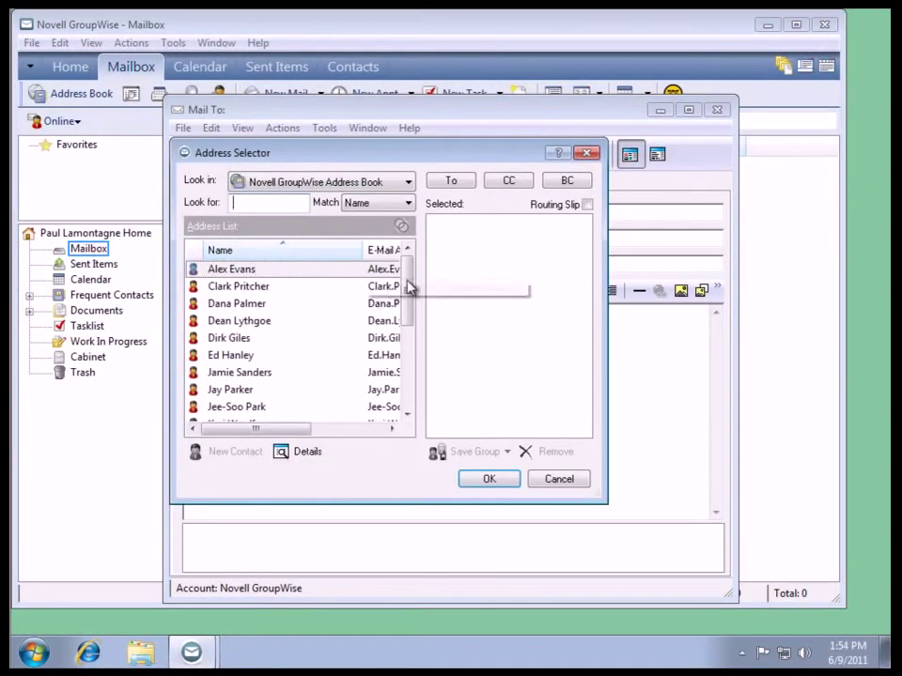
pyautogui.moveTo(409, 286); pyautogui.dragTo(413, 379)
pyautogui.keyDown('shift'); pyautogui.click(235, 408); pyautogui.keyUp('shift')
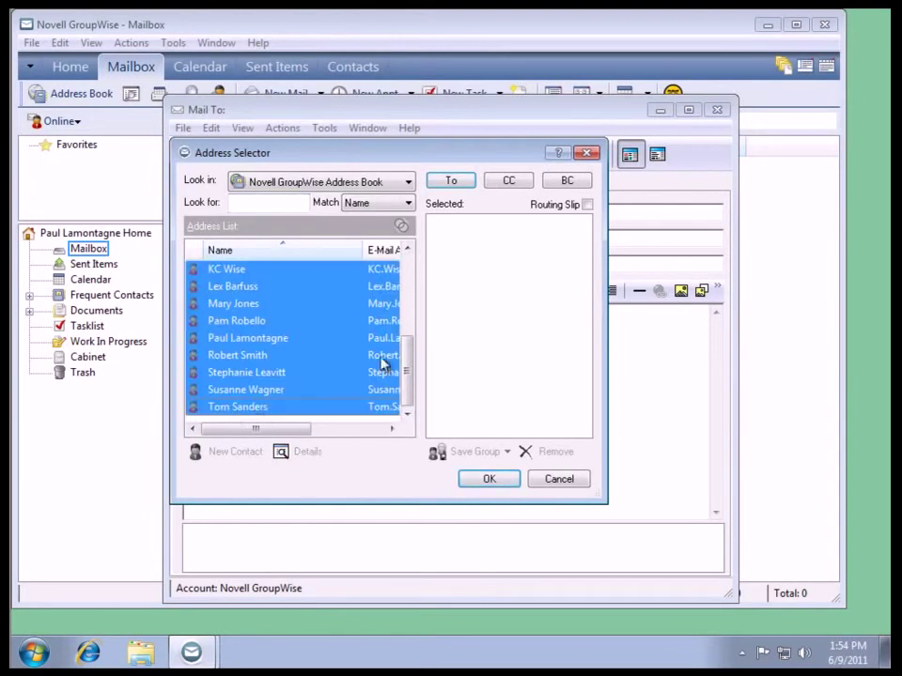
pyautogui.keyDown('ctrl'); pyautogui.click(252, 340); pyautogui.keyUp('ctrl')
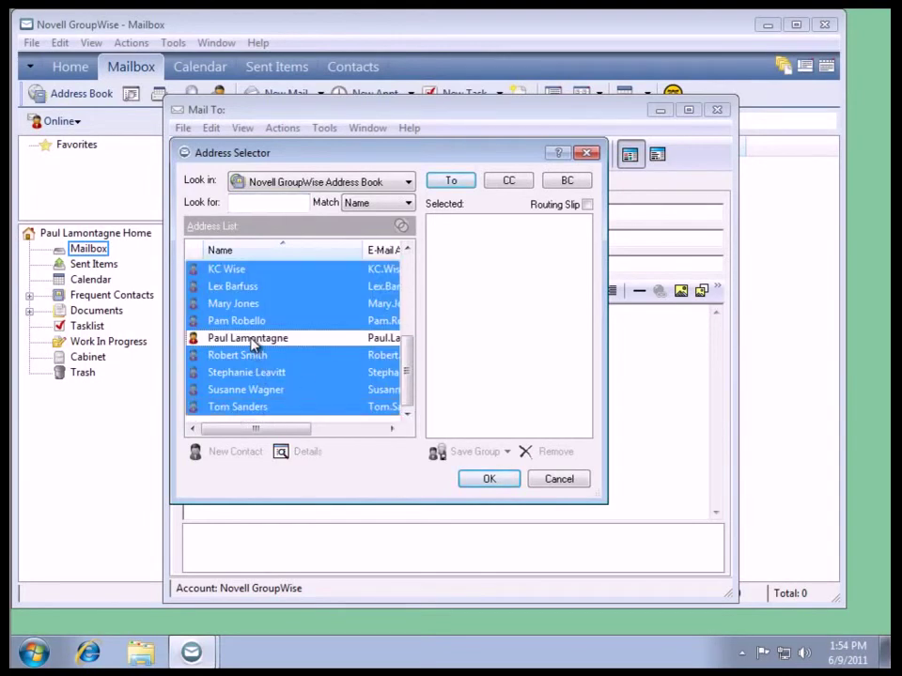
pyautogui.click(446, 183)
pyautogui.click(501, 478)
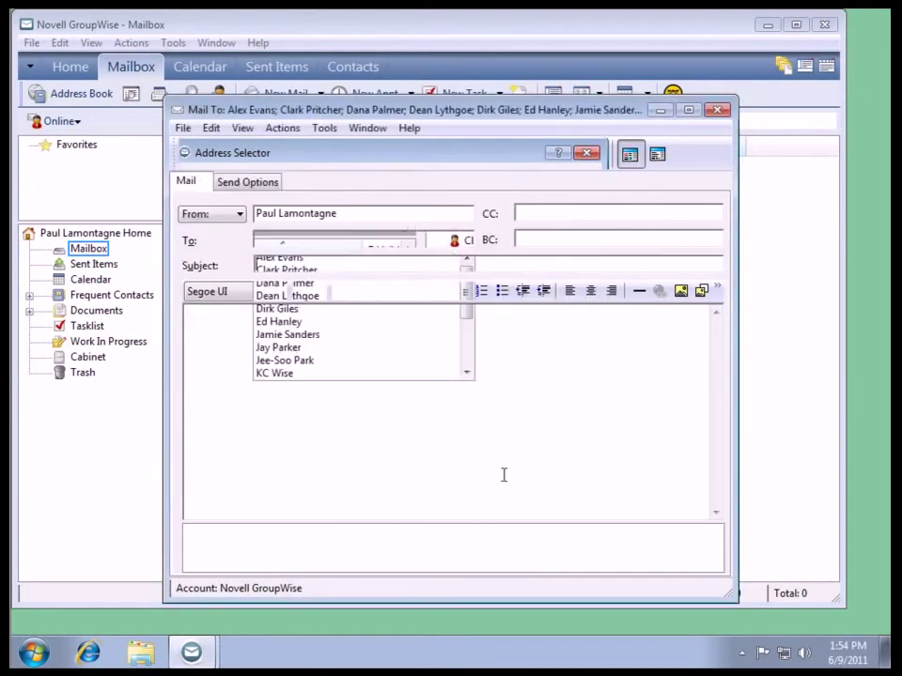
# Step: Enter subject 'Welcome to GroupWise Ascot' and body 'Welcome', then send the message
pyautogui.click(355, 263)
pyautogui.write('We')
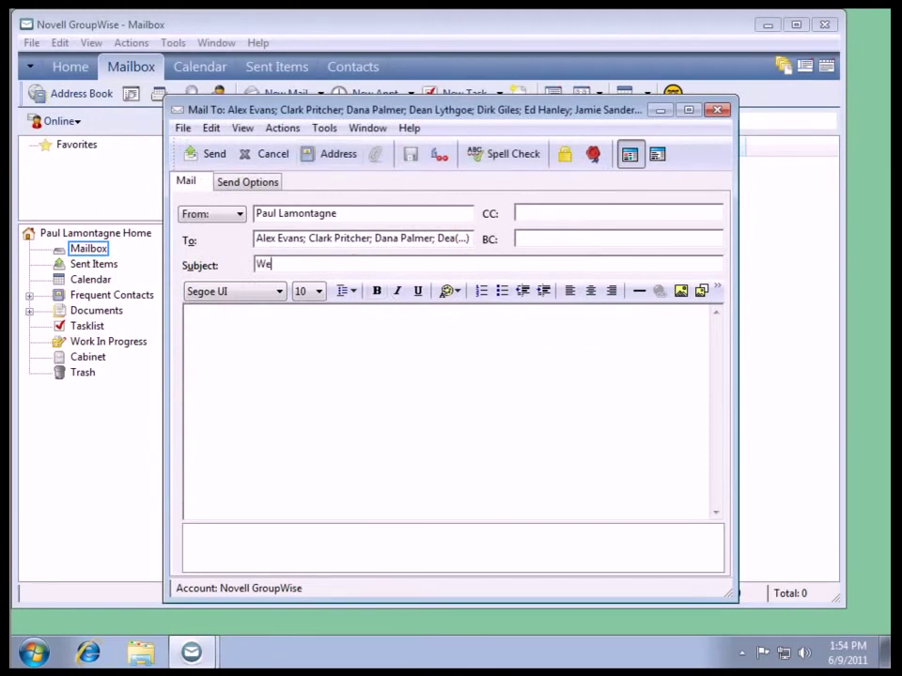
pyautogui.write('lcome to GroupWsi')
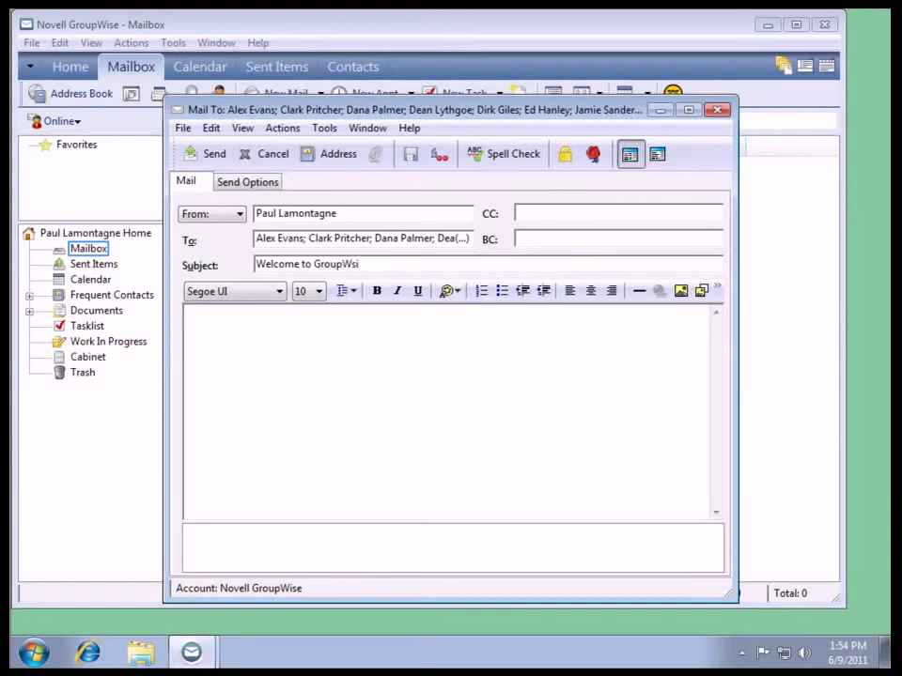
pyautogui.write('se')
pyautogui.press('BackSpace')
pyautogui.press('BackSpace')
pyautogui.press('BackSpace')
pyautogui.write('ise Asco')
pyautogui.click(316, 328)
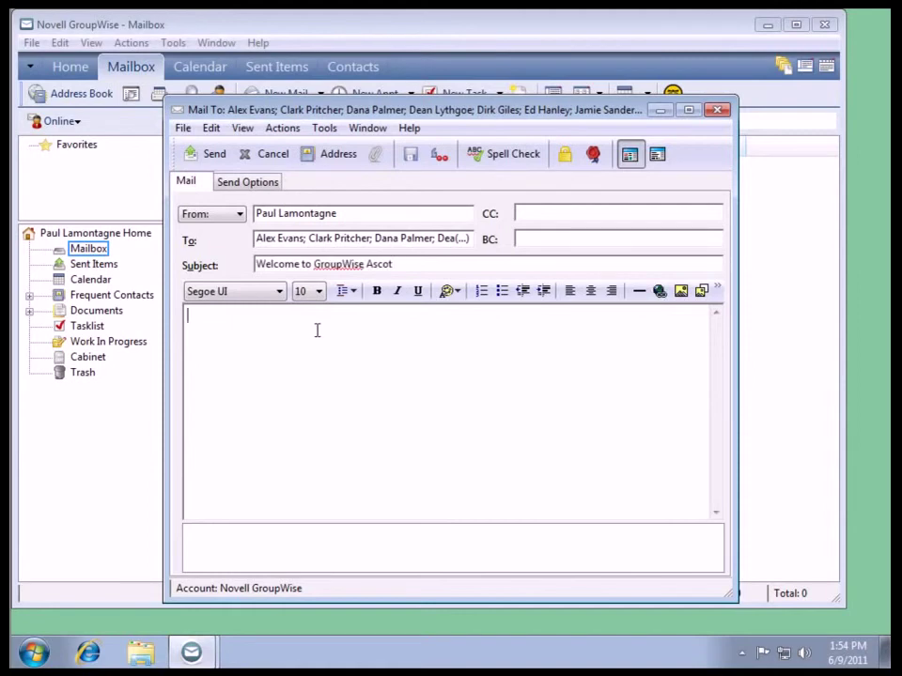
pyautogui.write('Welcom')
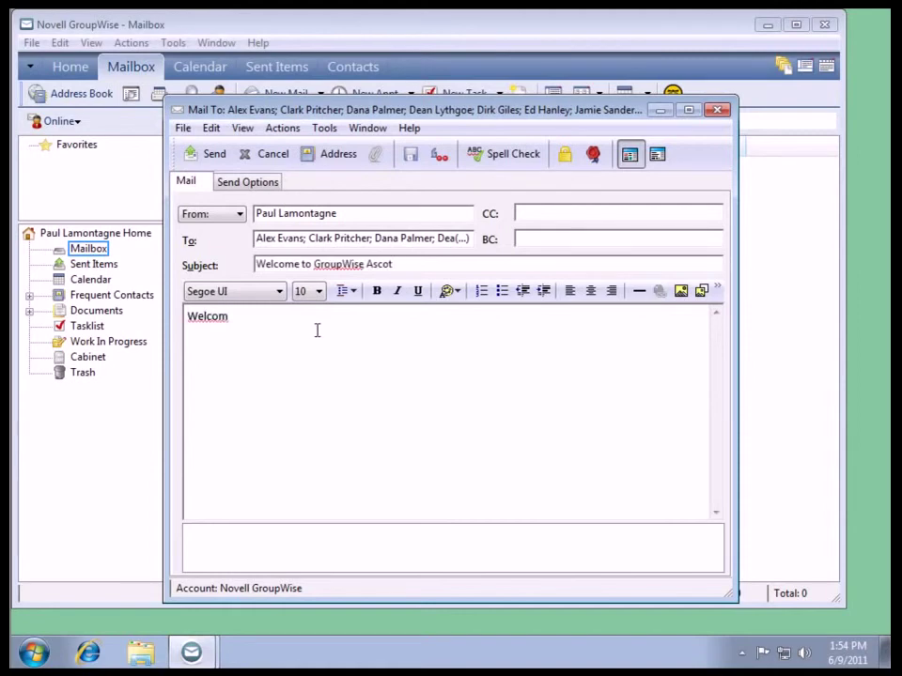
pyautogui.write('e')
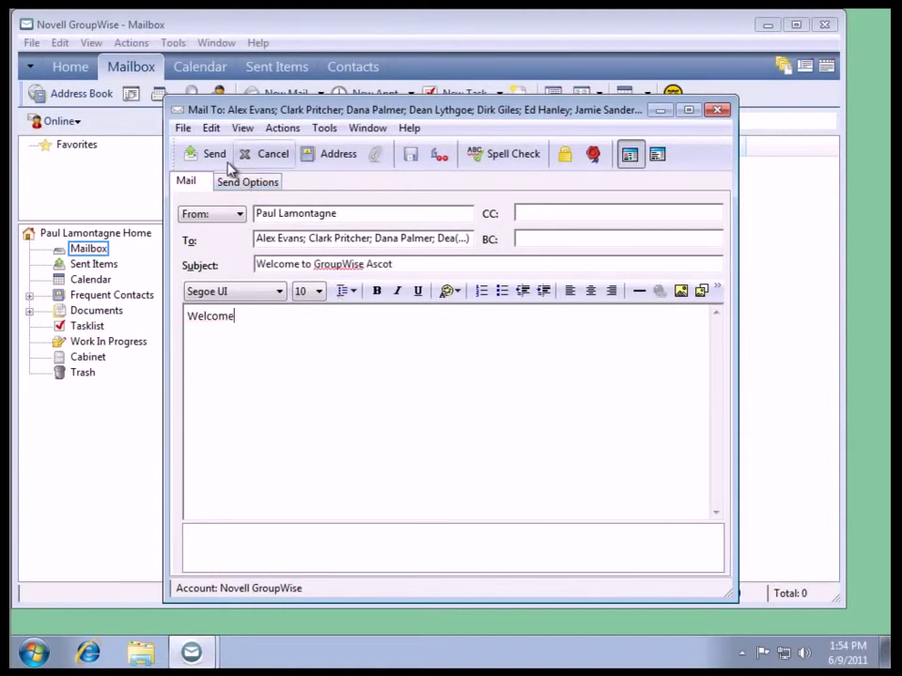
pyautogui.click(215, 155)
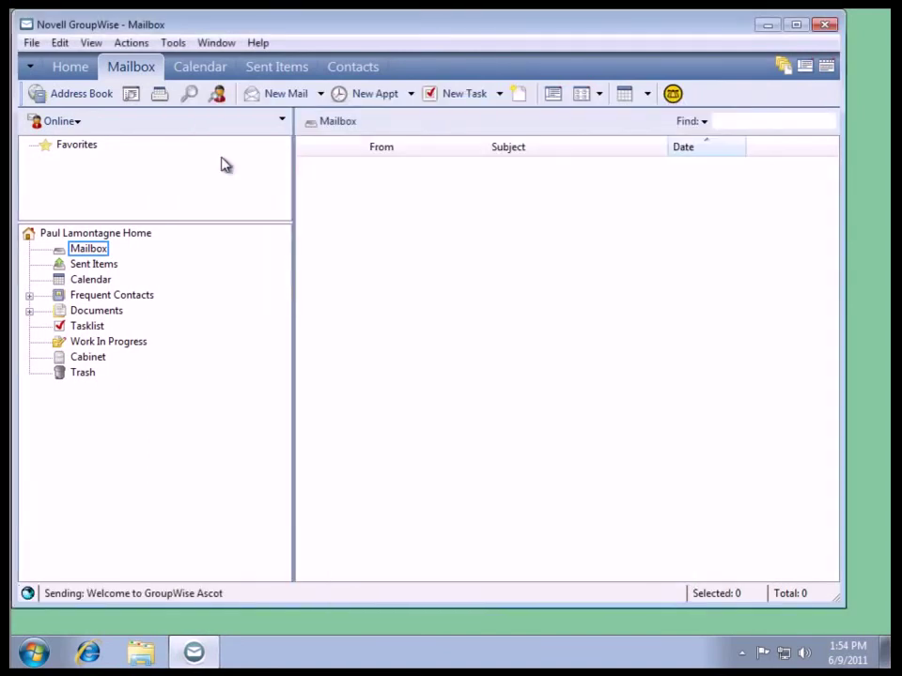
# Step: Confirm the welcome message appears in Sent Items, then close GroupWise
pyautogui.click(106, 266)
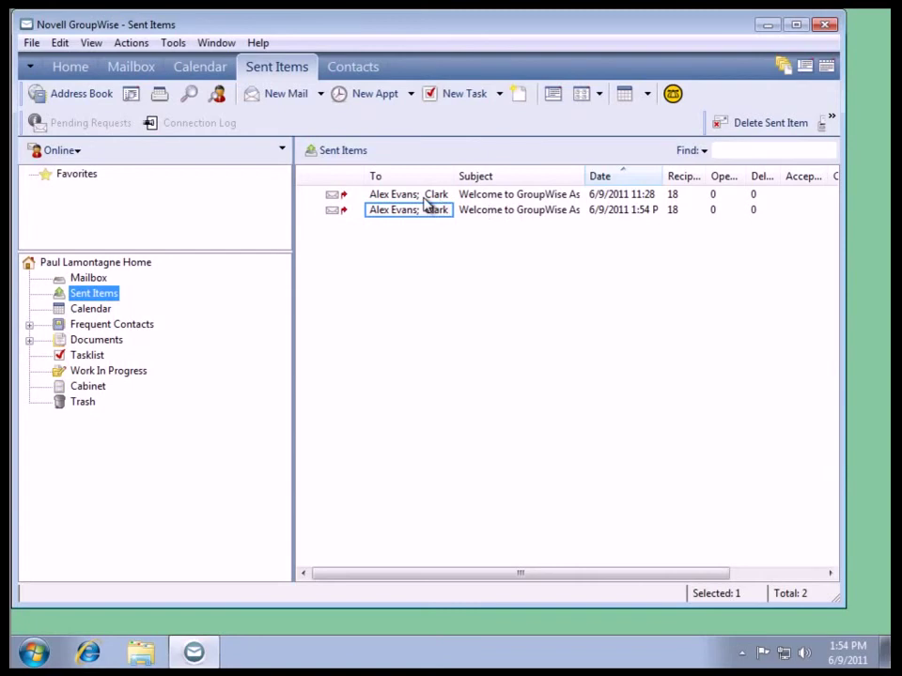
pyautogui.click(823, 28)
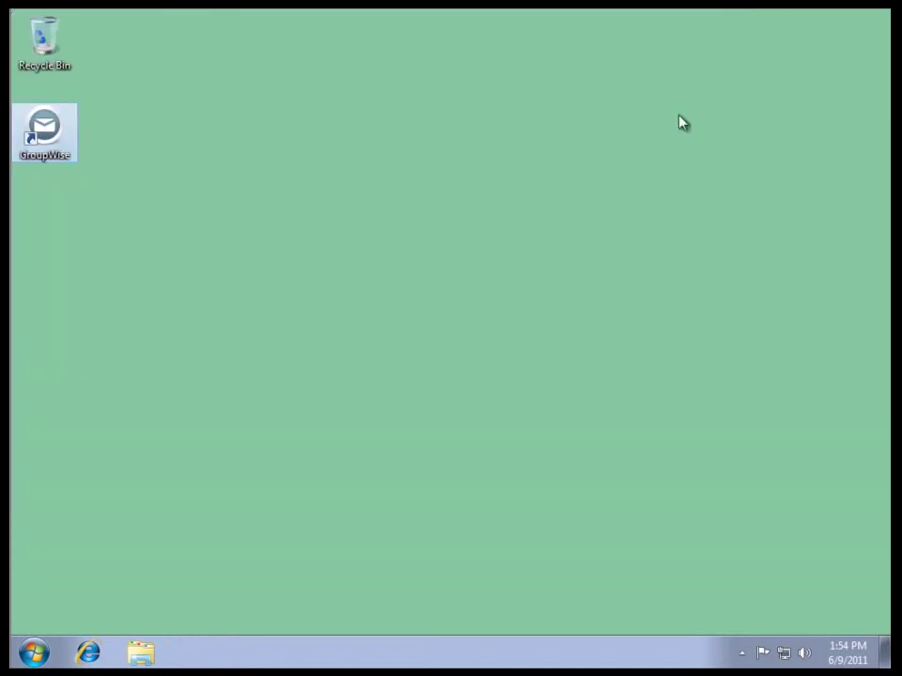